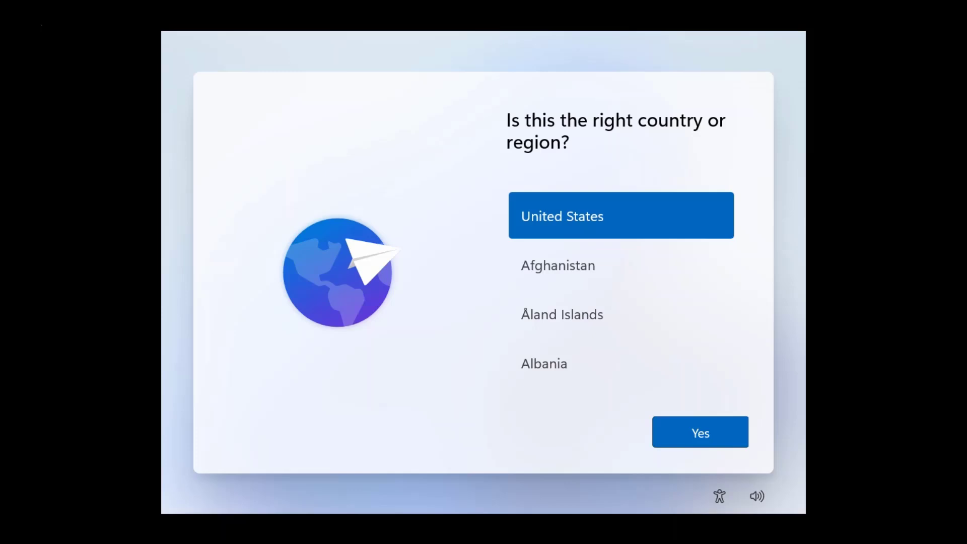
Scroll down the country/region list to find Indonesia
scroll(634, 295, "down", 20)
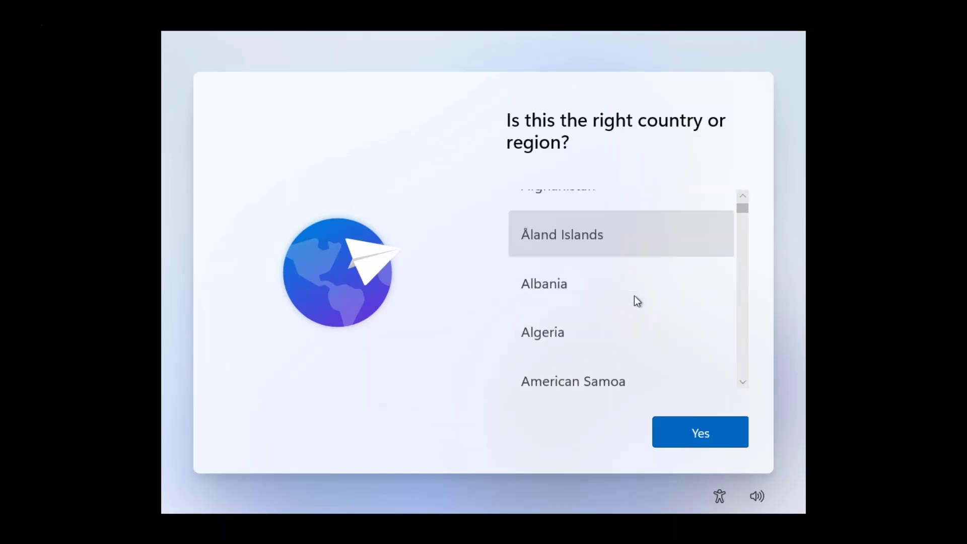
scroll(635, 297, "down", 5)
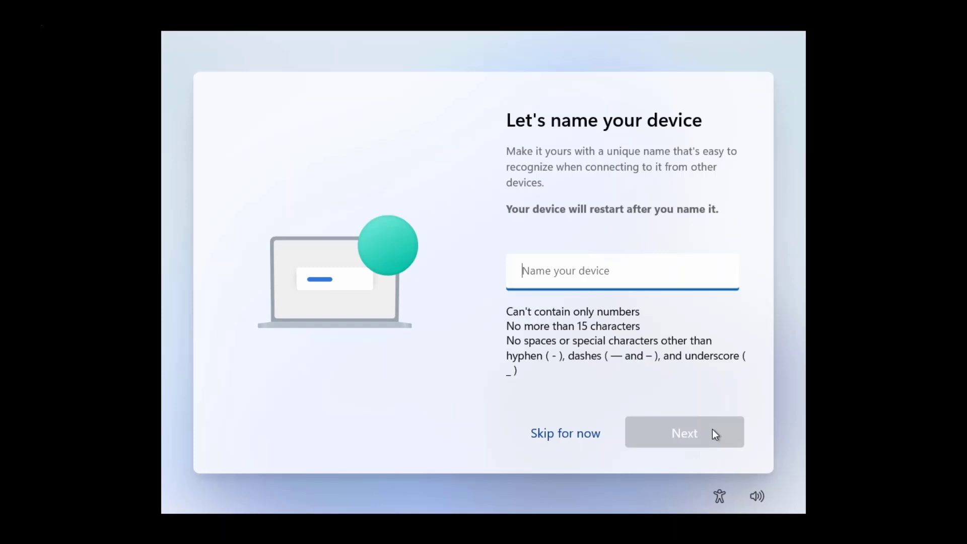
Name the device 'Mayunix-pc' and scroll down the Unlock your Microsoft experience page
type("Mayunix-pc")
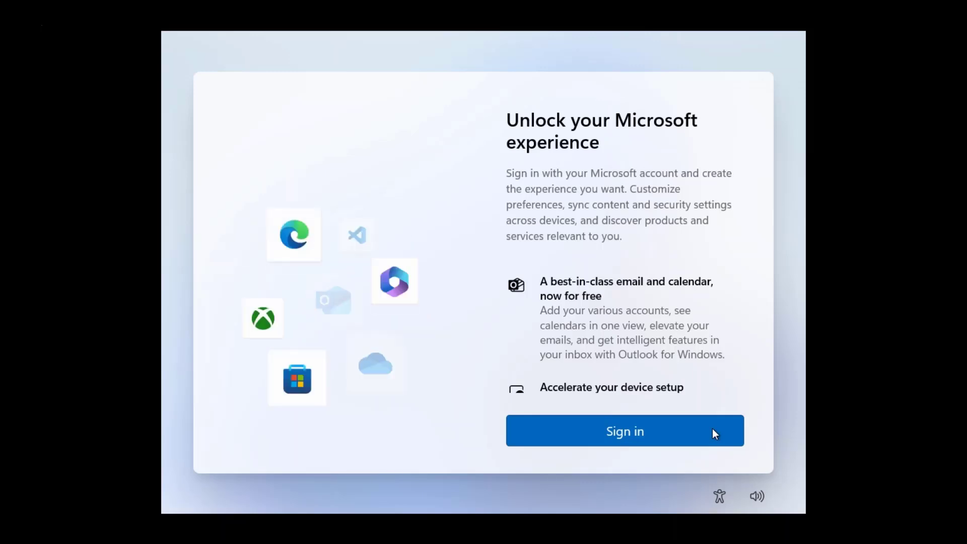
scroll(679, 297, "down", 10)
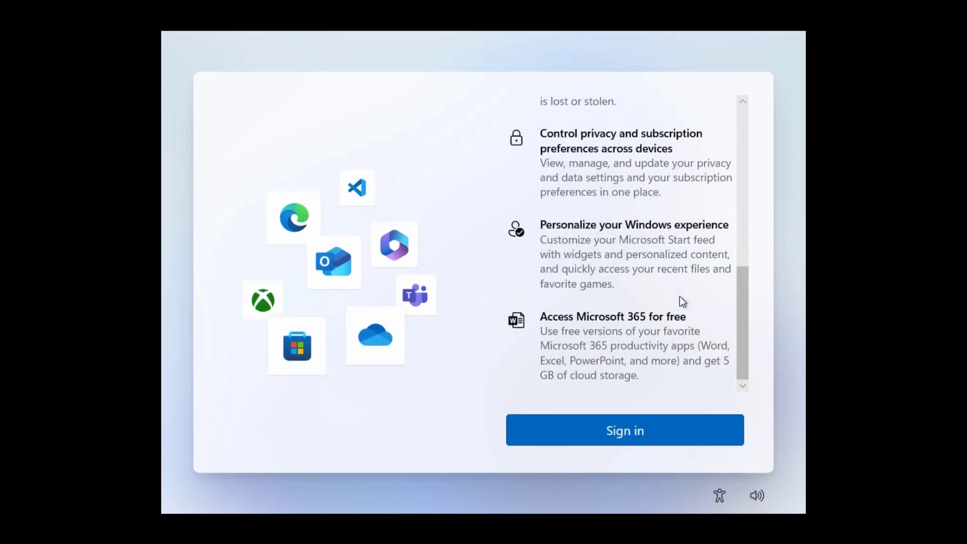
Start Microsoft account sign-in, view the other sign-in options, then return to the sign-in form
left_click(622, 434)
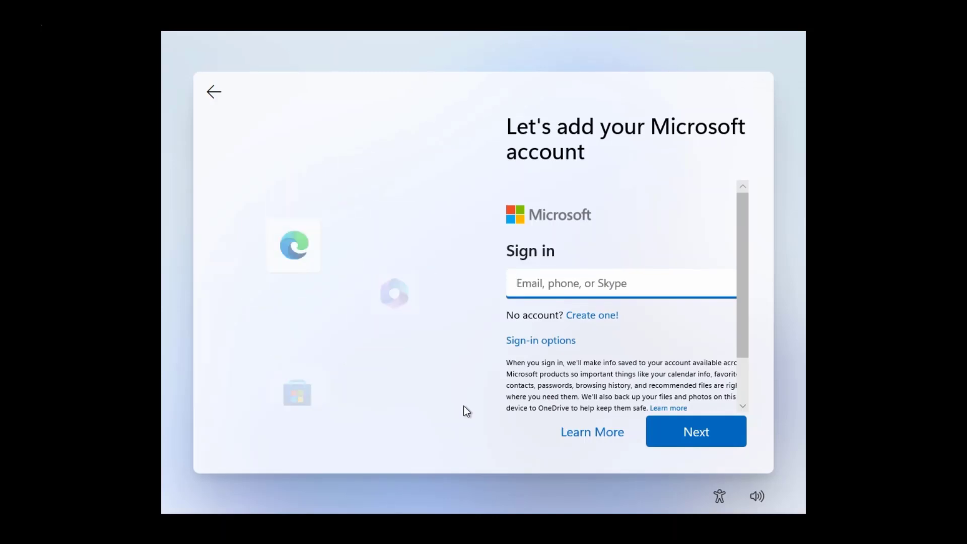
left_click(534, 343)
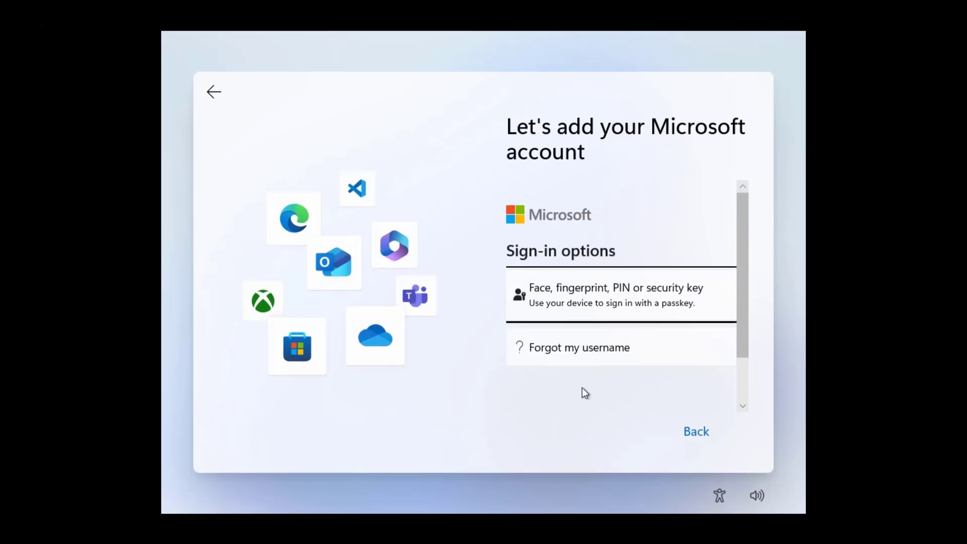
left_click(696, 432)
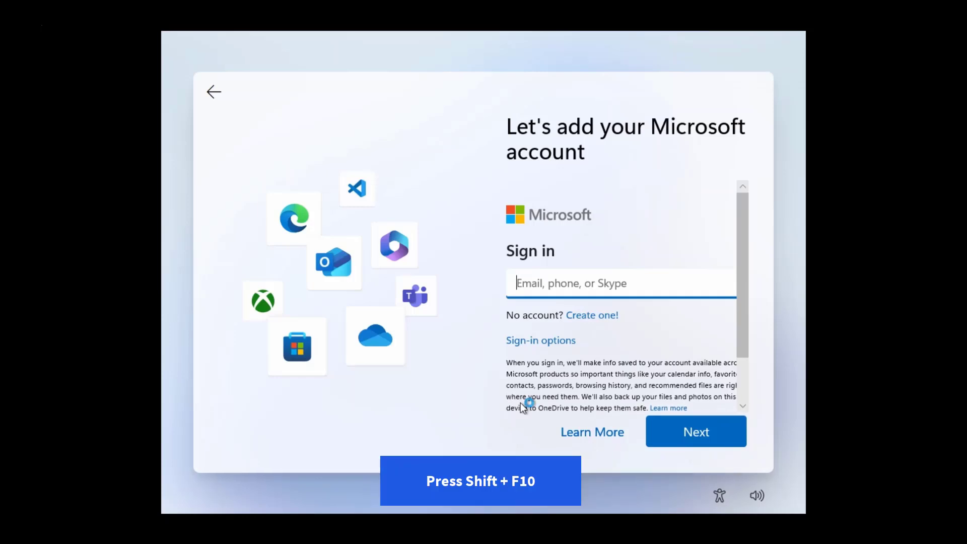
Run OOBE\BYPASSNRO in an administrator Command Prompt so setup restarts with the offline bypass
key("shift+F10")
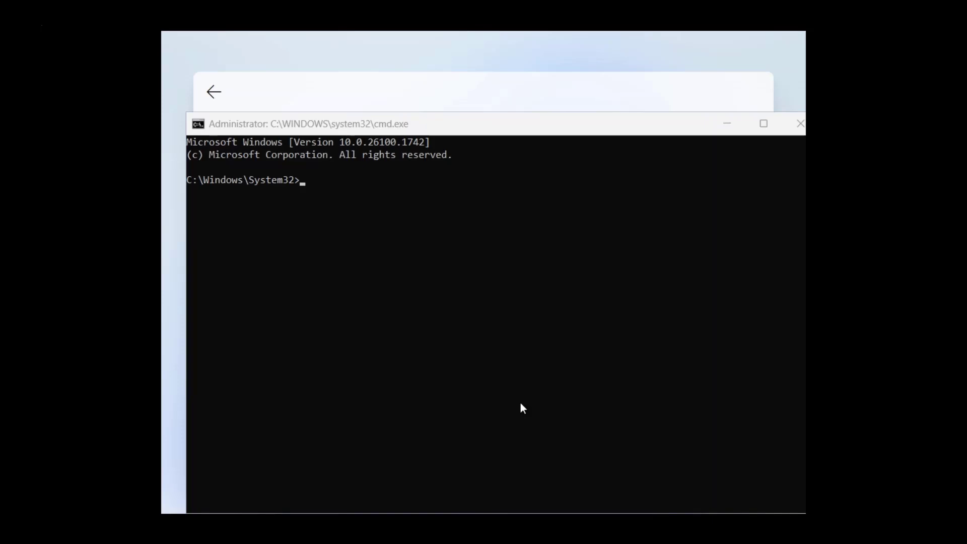
left_click(447, 278)
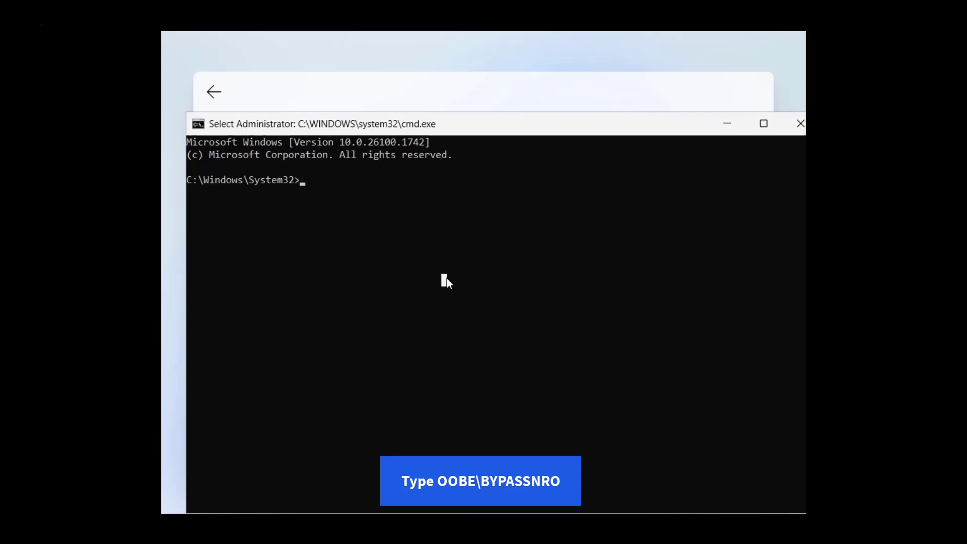
type("OOB")
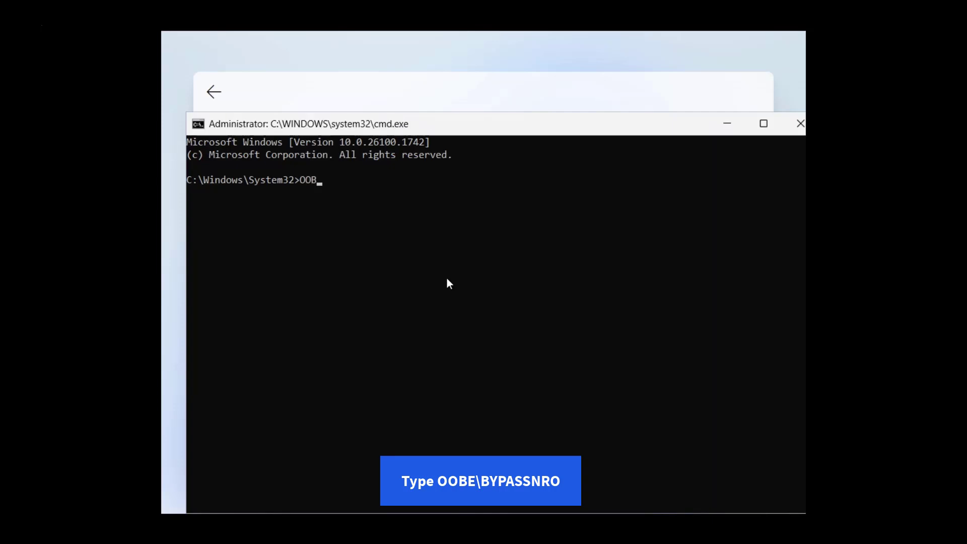
type("E\\")
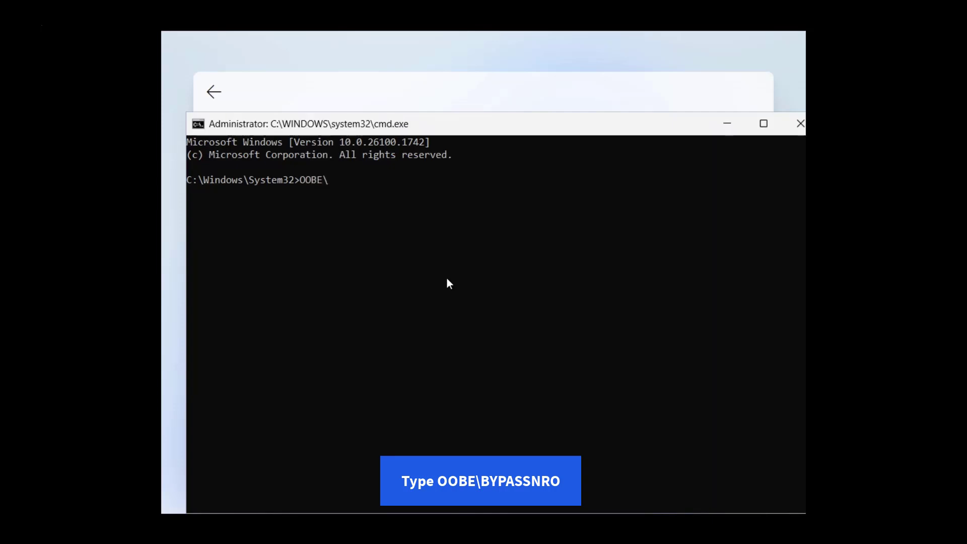
type("BYPASSNR")
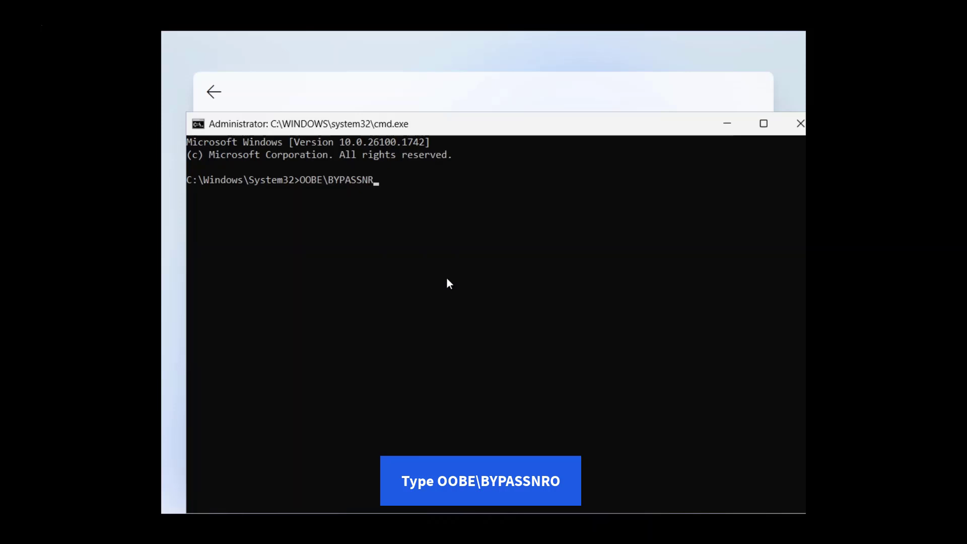
type("O")
key("Return")
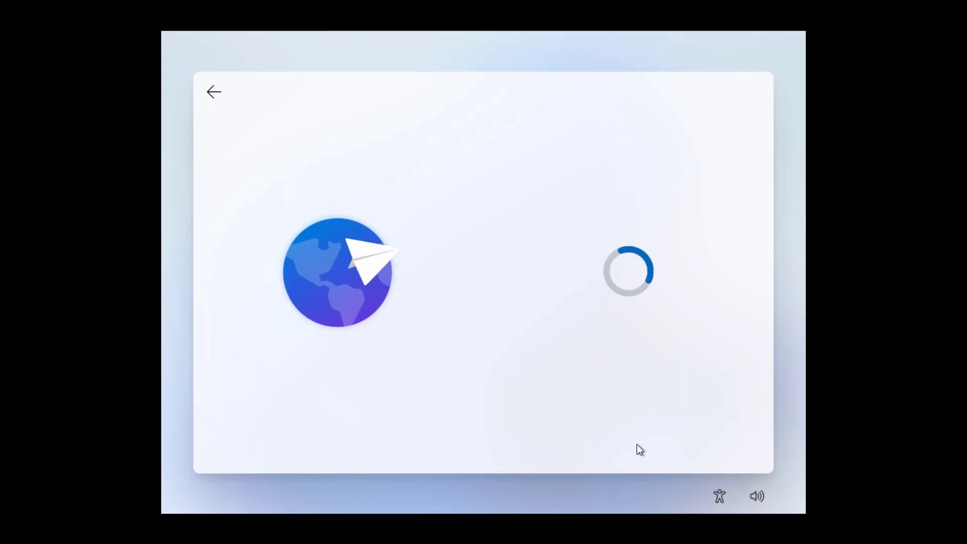
Accept the keyboard layout once setup has restarted
key("Return")
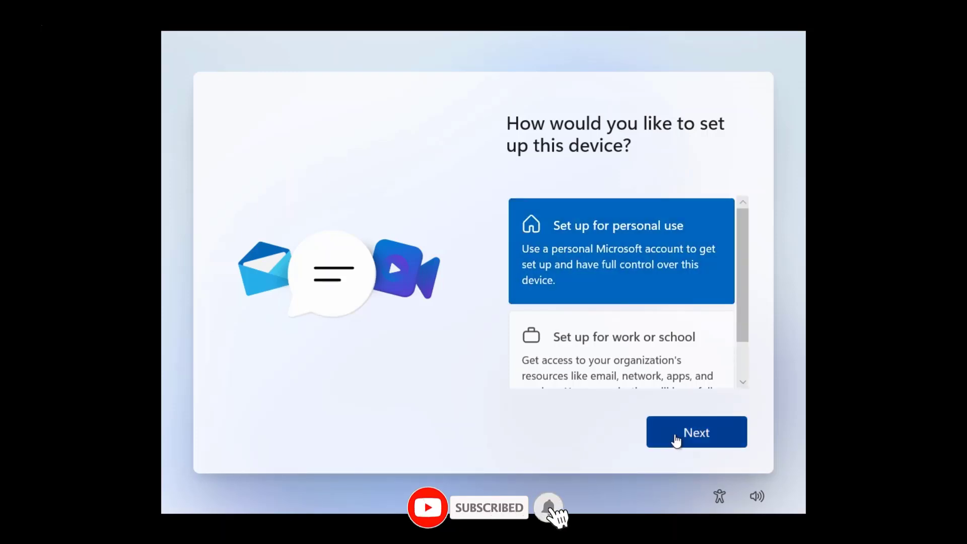
Choose Set up for personal use and scroll down the Unlock your Microsoft experience page
left_click(676, 436)
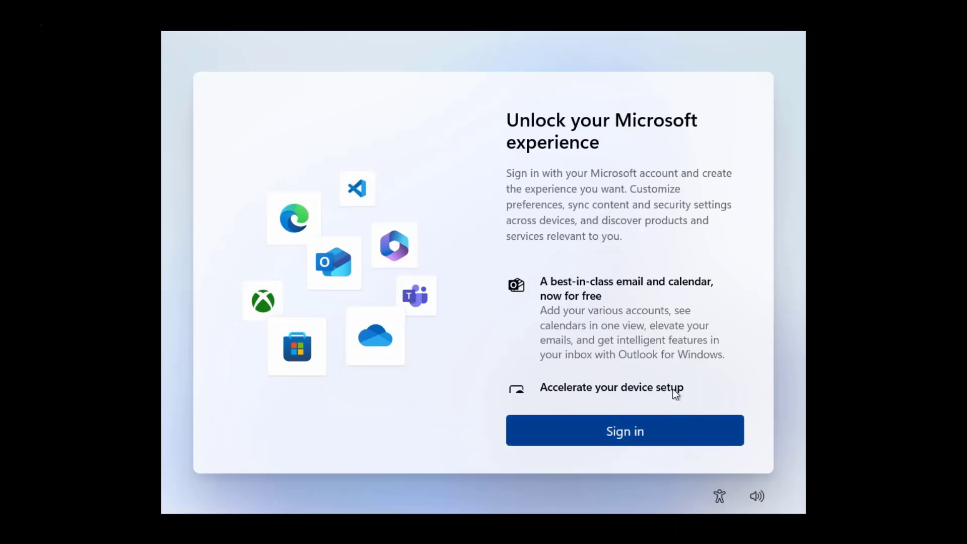
scroll(670, 342, "down", 3)
scroll(669, 342, "down", 5)
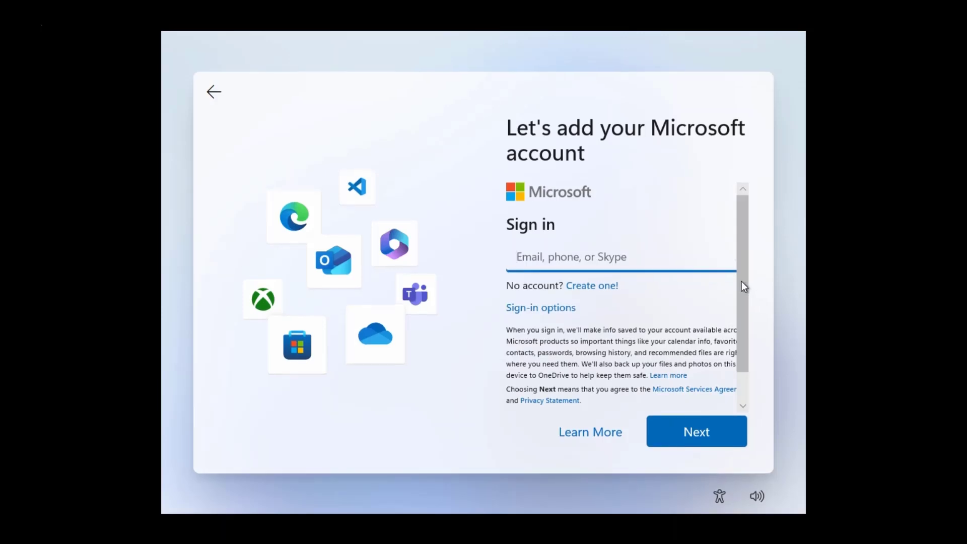
scroll(744, 327, "down", 1)
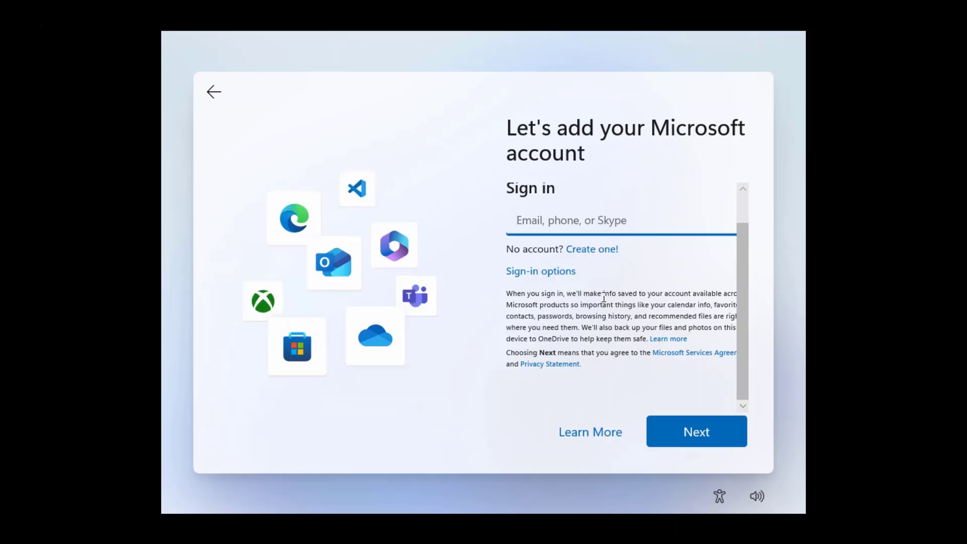
left_click(544, 272)
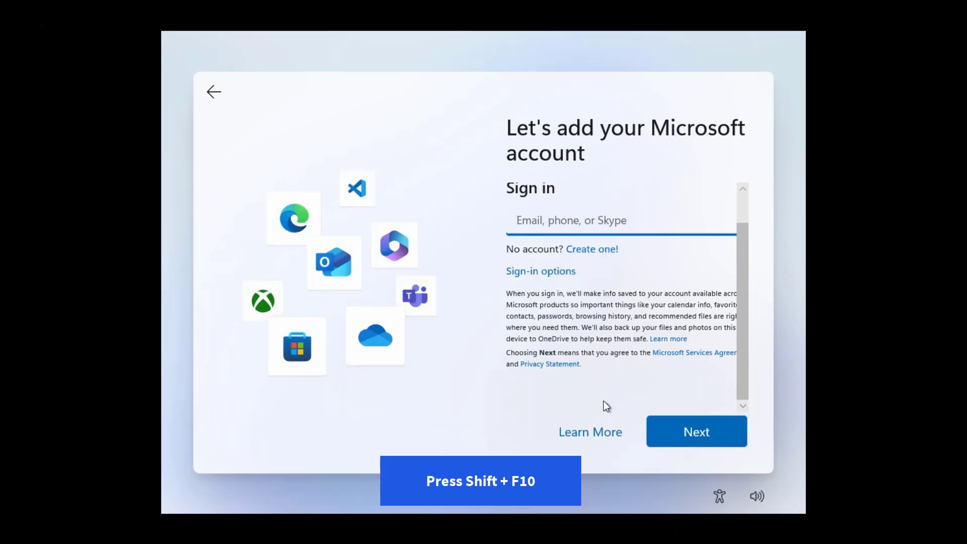
Run ipconfig /release in Command Prompt to take the device offline
key("shift+F10")
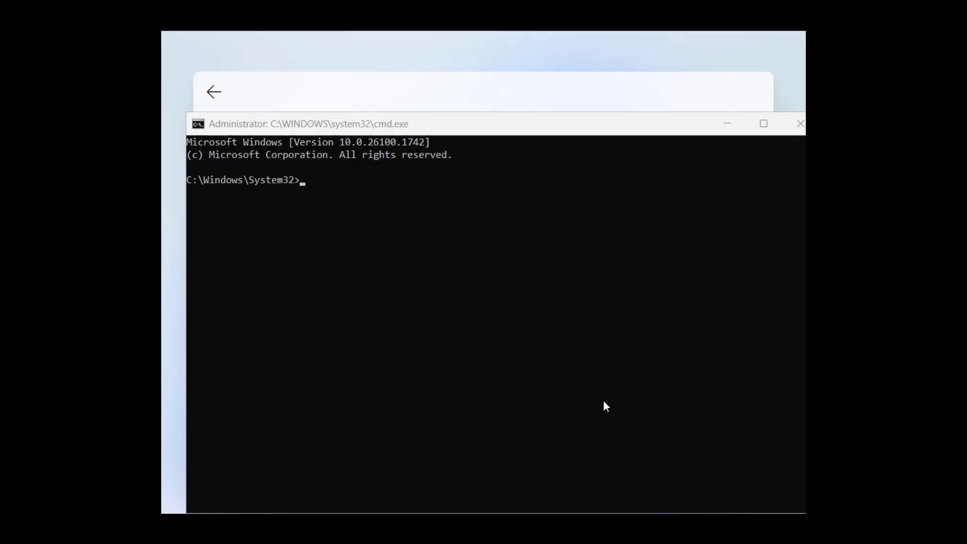
left_click(570, 328)
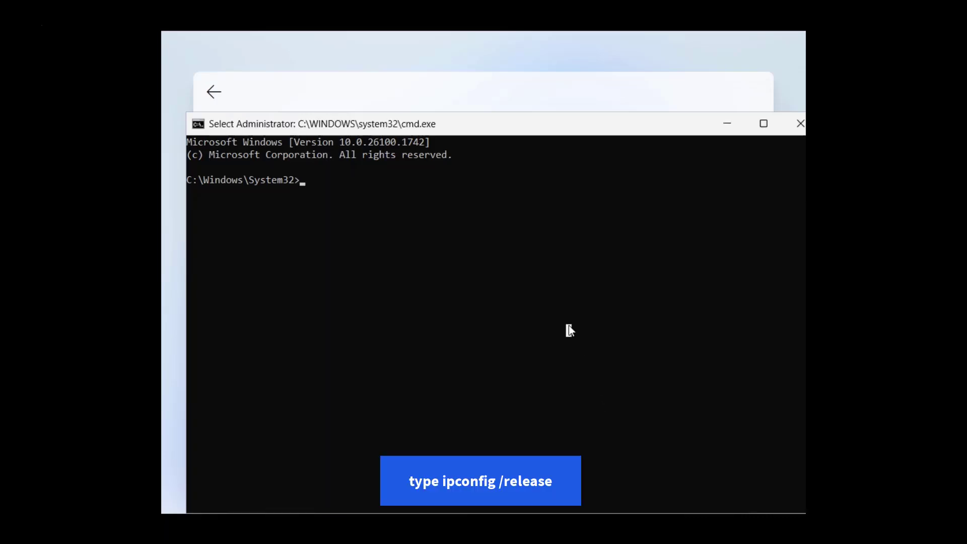
type("ipconfig /re")
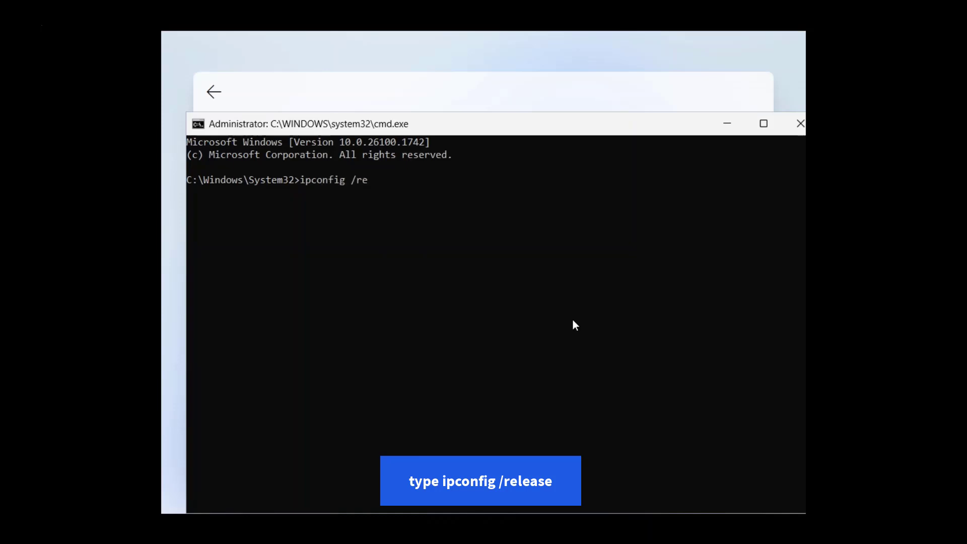
type("se")
key("Return")
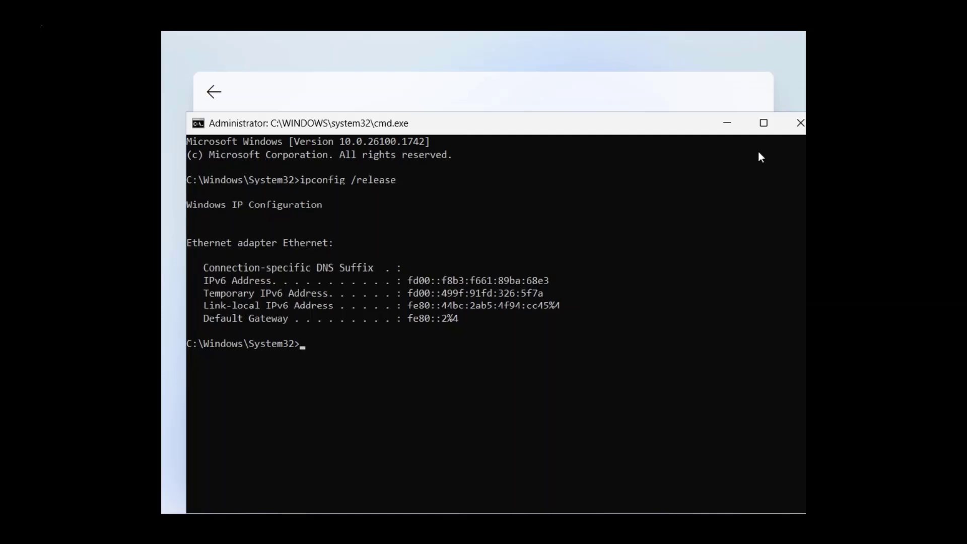
Close Command Prompt, go back from Microsoft sign-in, and enter a local account name
left_click(794, 124)
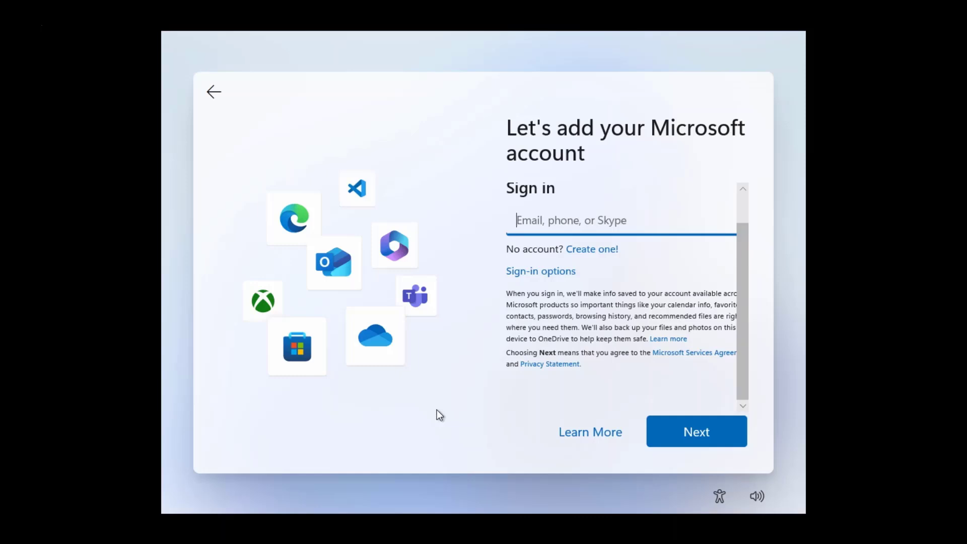
left_click(214, 94)
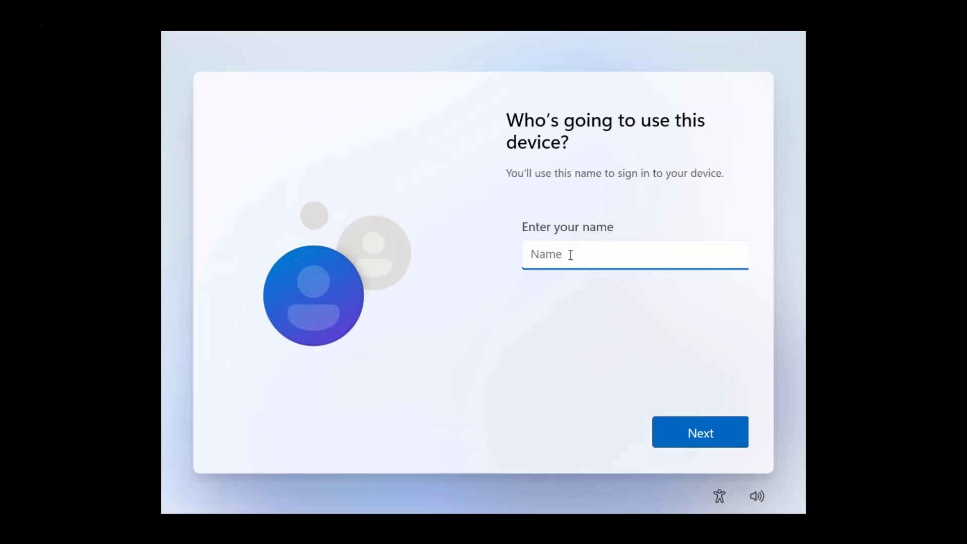
type("Mayunix")
left_click(581, 358)
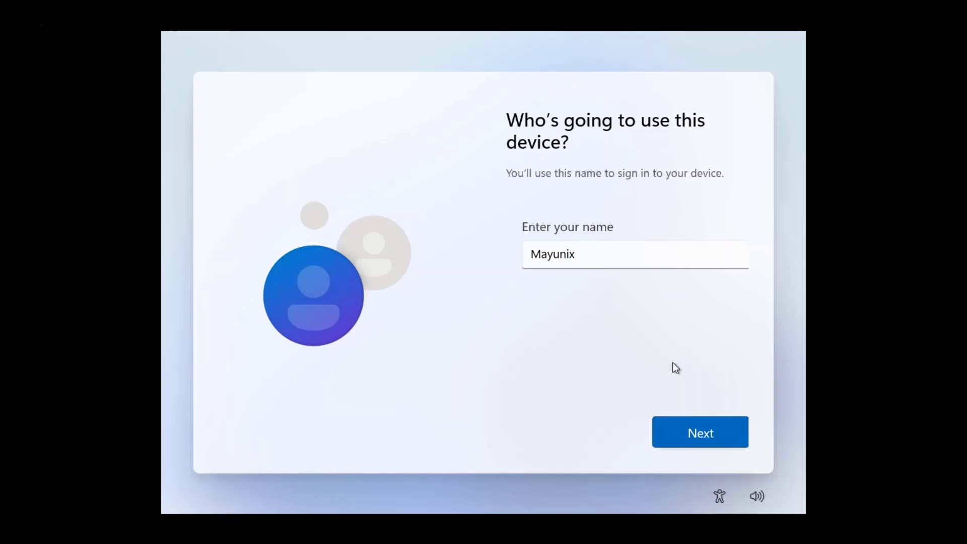
left_click(656, 446)
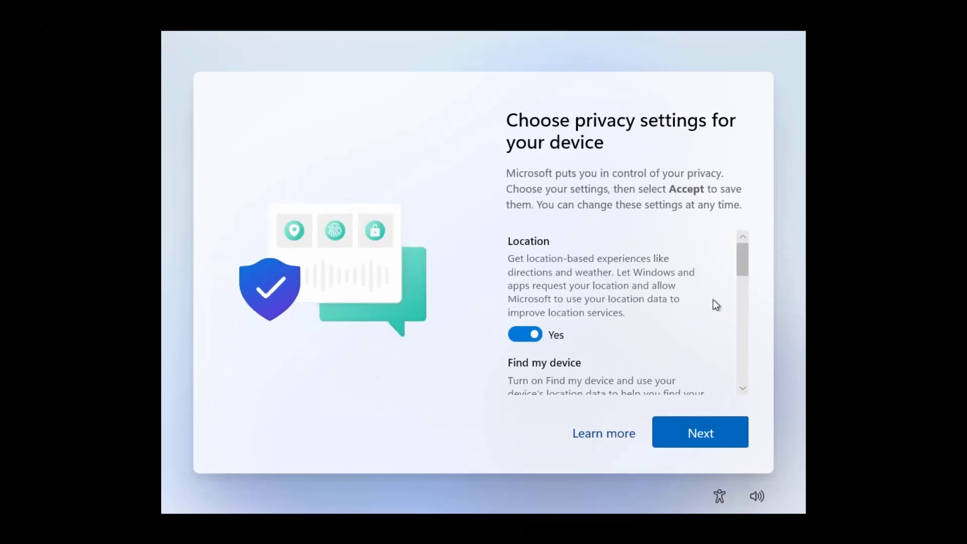
Switch Location and Find my device to No on the privacy settings page
scroll(713, 299, "down", 1)
scroll(713, 301, "up", 1)
scroll(624, 314, "down", 2)
scroll(593, 315, "up", 1)
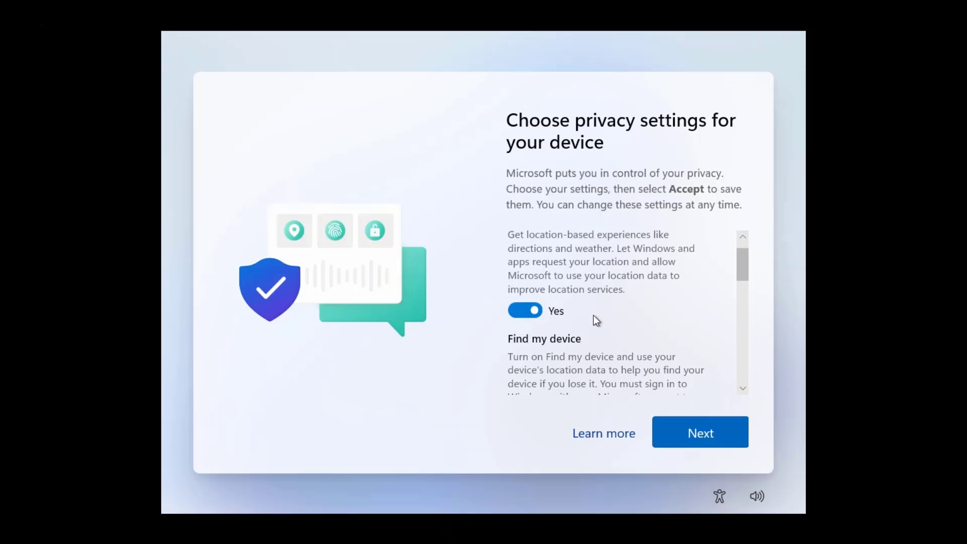
scroll(593, 316, "up", 1)
left_click(525, 336)
scroll(545, 331, "down", 1)
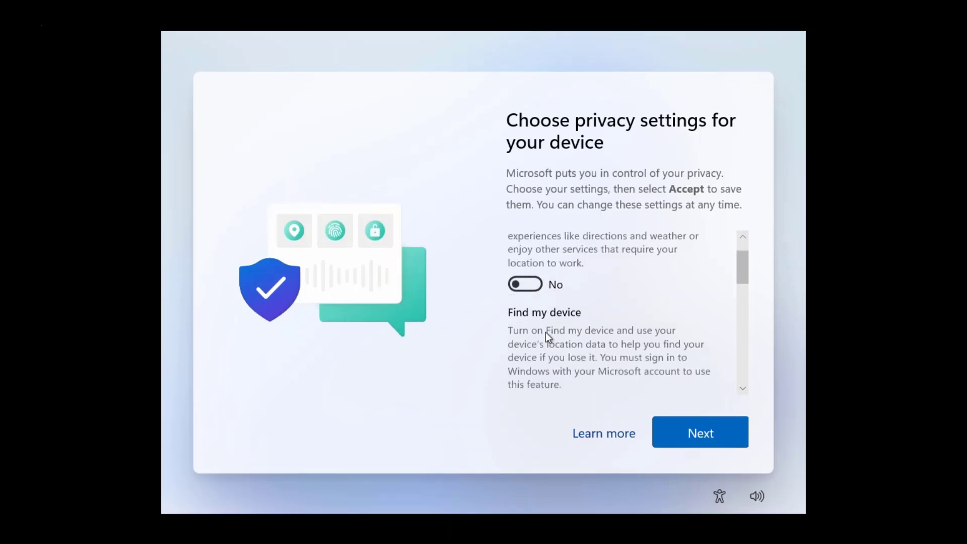
scroll(545, 336, "down", 2)
left_click(529, 341)
Set Diagnostic data to Required only and turn Inking & typing off
scroll(531, 347, "down", 2)
left_click(526, 376)
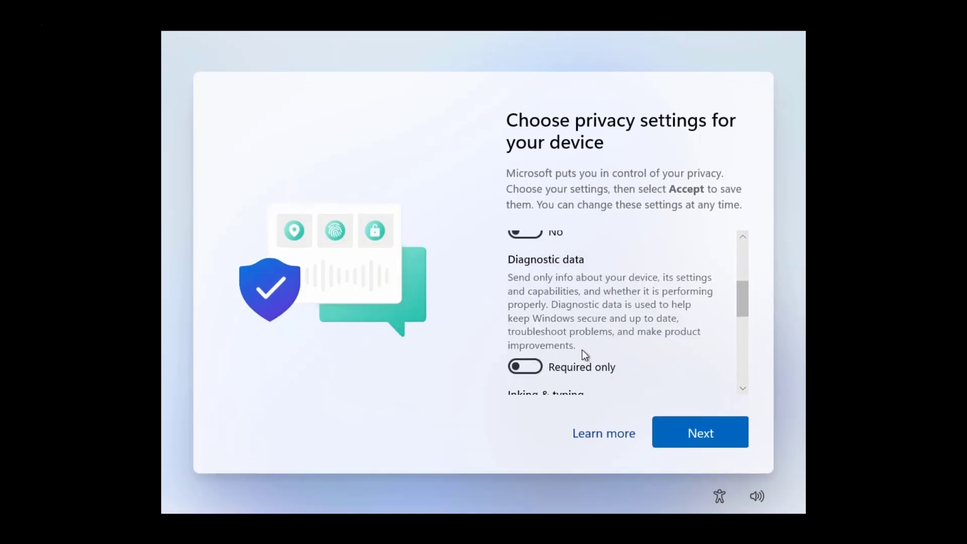
scroll(582, 350, "down", 2)
left_click(579, 352)
scroll(590, 341, "down", 3)
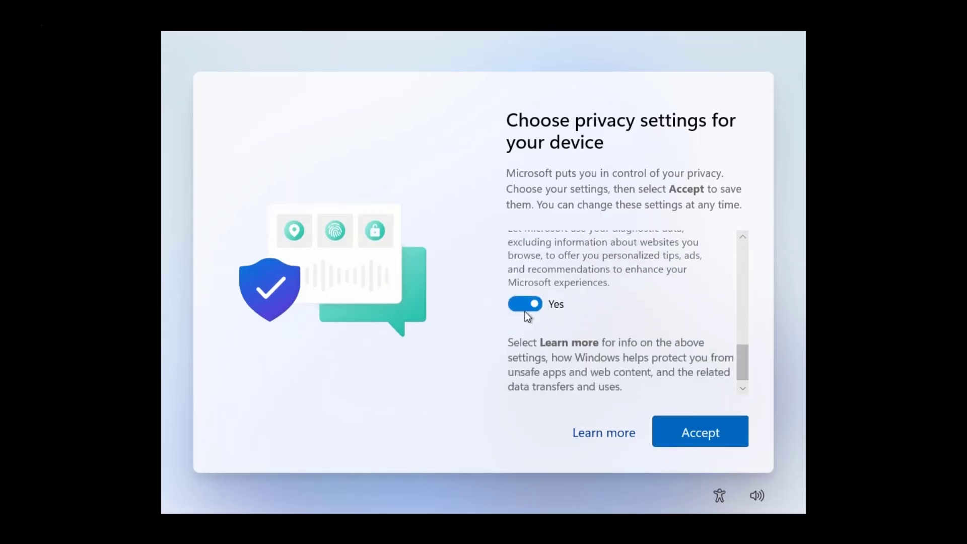